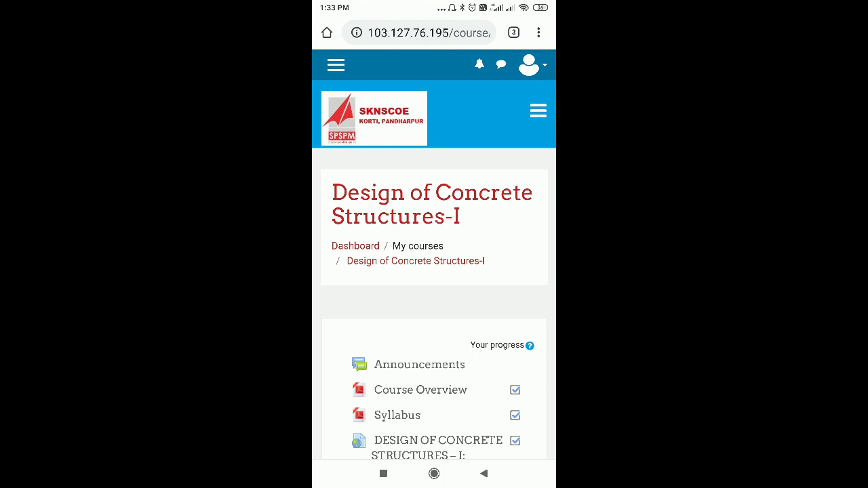
- Scroll down the course page and open the Tutorial 2 assignment
{"action": "scroll", "coordinate": [482, 248], "scroll_direction": "down", "scroll_amount": 10}
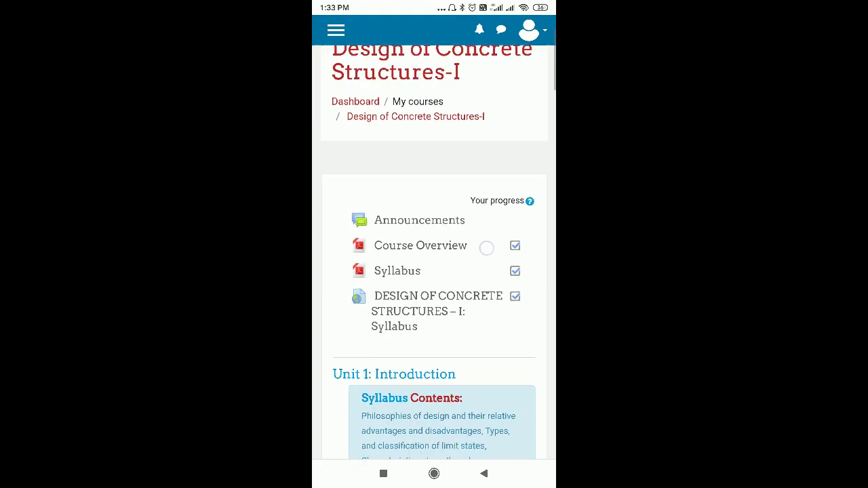
{"action": "scroll", "coordinate": [478, 249], "scroll_direction": "down", "scroll_amount": 2}
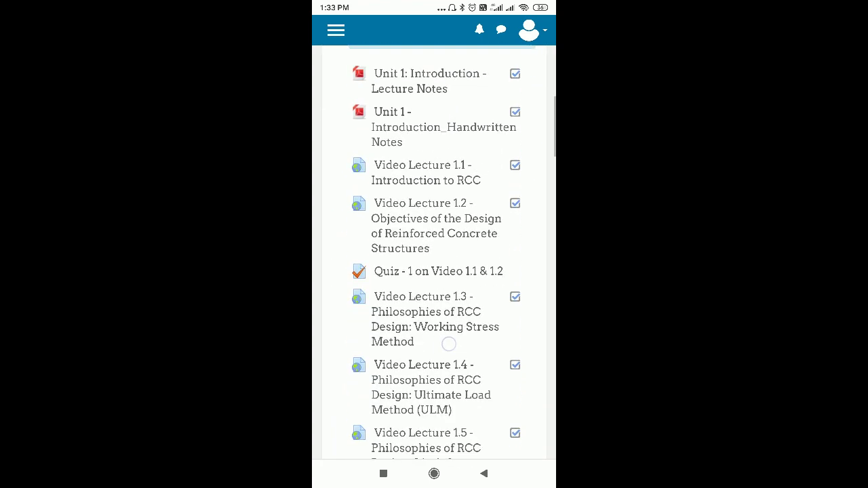
{"action": "scroll", "coordinate": [468, 306], "scroll_direction": "down", "scroll_amount": 3}
{"action": "scroll", "coordinate": [461, 373], "scroll_direction": "down", "scroll_amount": 3}
{"action": "scroll", "coordinate": [459, 405], "scroll_direction": "down", "scroll_amount": 3}
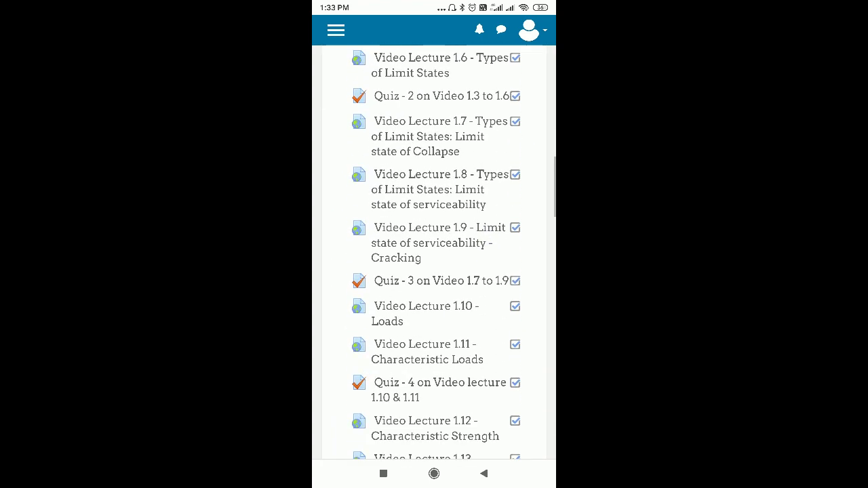
{"action": "scroll", "coordinate": [468, 353], "scroll_direction": "down", "scroll_amount": 3}
{"action": "scroll", "coordinate": [481, 312], "scroll_direction": "down", "scroll_amount": 4}
{"action": "scroll", "coordinate": [496, 269], "scroll_direction": "down", "scroll_amount": 3}
{"action": "scroll", "coordinate": [496, 269], "scroll_direction": "down", "scroll_amount": 4}
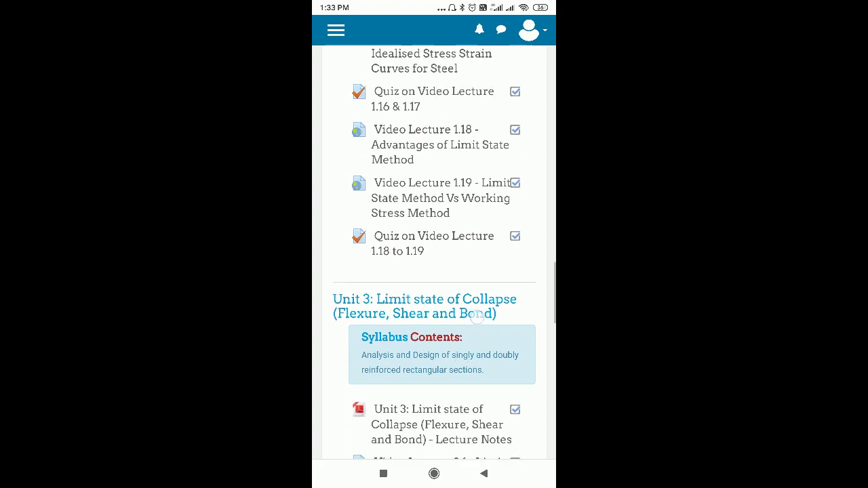
{"action": "scroll", "coordinate": [489, 271], "scroll_direction": "down", "scroll_amount": 3}
{"action": "scroll", "coordinate": [481, 275], "scroll_direction": "down", "scroll_amount": 2}
{"action": "scroll", "coordinate": [474, 285], "scroll_direction": "down", "scroll_amount": 2}
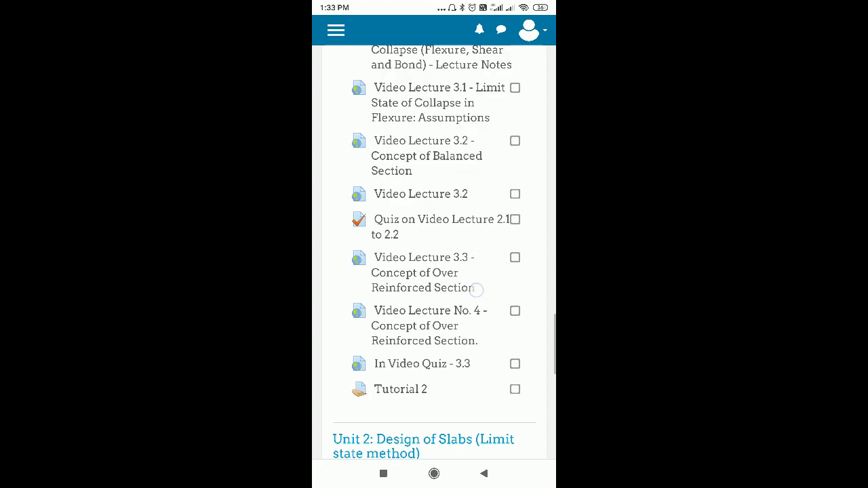
{"action": "scroll", "coordinate": [482, 265], "scroll_direction": "down", "scroll_amount": 1}
{"action": "left_click", "coordinate": [400, 333]}
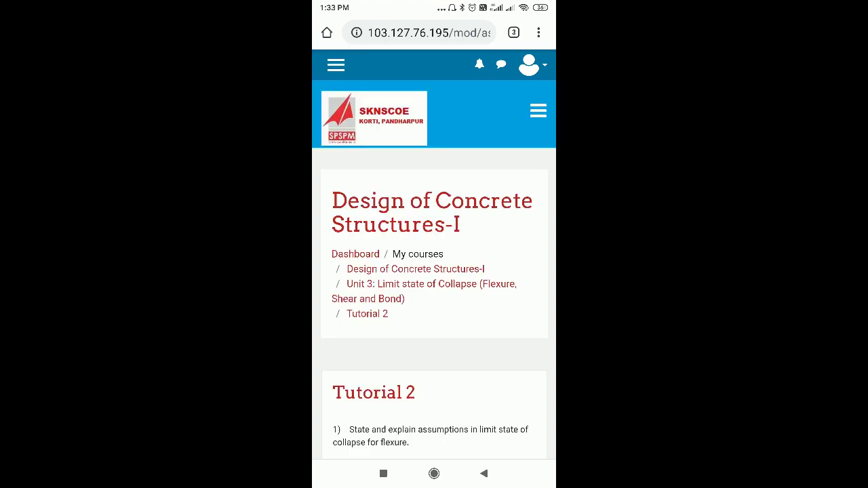
- Review Tutorial 2's two questions and its status: no attempt, not graded, due 24 August 2020
{"action": "scroll", "coordinate": [470, 277], "scroll_direction": "down", "scroll_amount": 3}
{"action": "scroll", "coordinate": [446, 342], "scroll_direction": "down", "scroll_amount": 3}
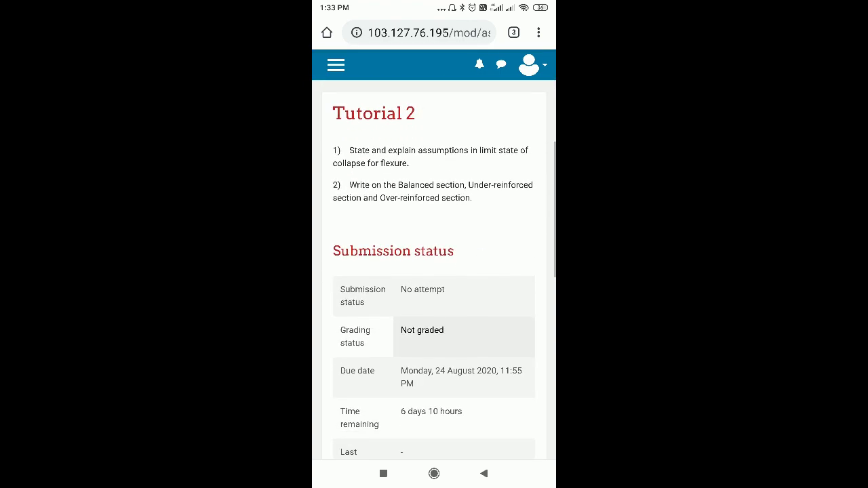
{"action": "scroll", "coordinate": [523, 152], "scroll_direction": "down", "scroll_amount": 1}
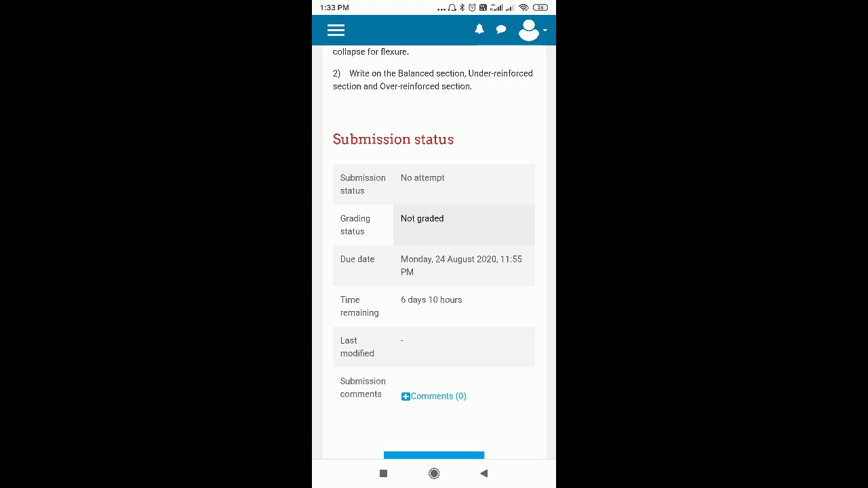
{"action": "scroll", "coordinate": [434, 271], "scroll_direction": "down", "scroll_amount": 3}
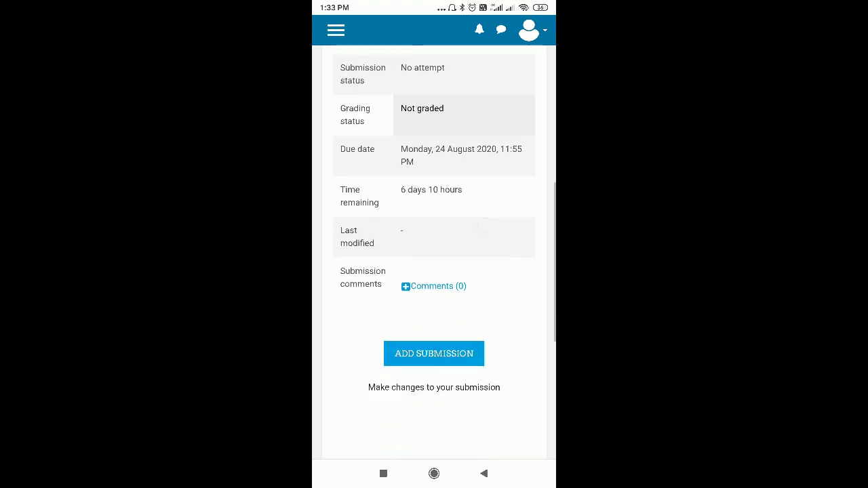
{"action": "scroll", "coordinate": [500, 223], "scroll_direction": "down", "scroll_amount": 2}
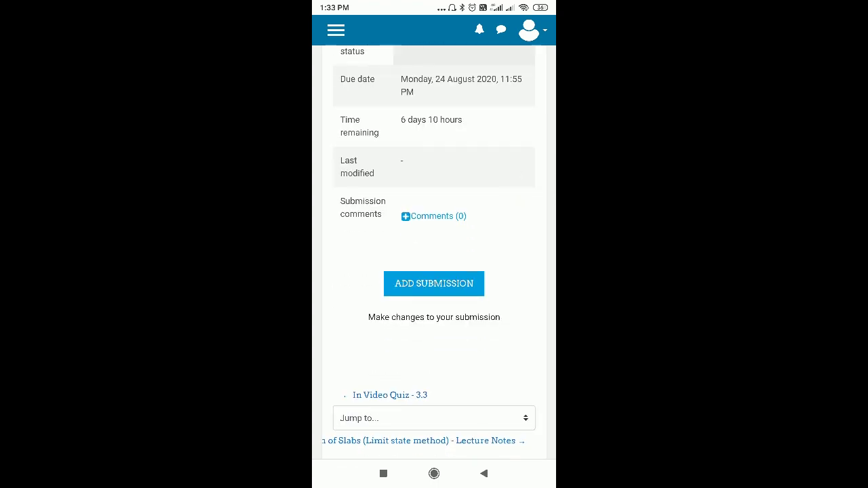
- Start a new submission for Tutorial 2 and look over the submission form
{"action": "left_click", "coordinate": [446, 282]}
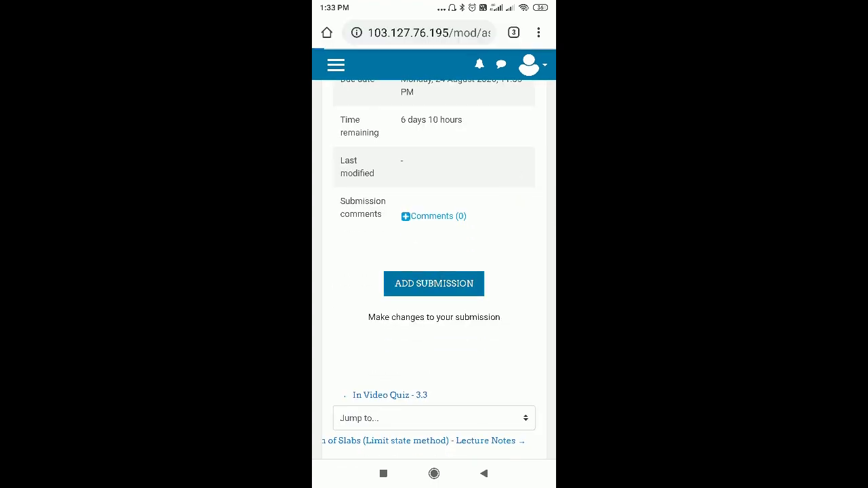
{"action": "scroll", "coordinate": [479, 252], "scroll_direction": "down", "scroll_amount": 5}
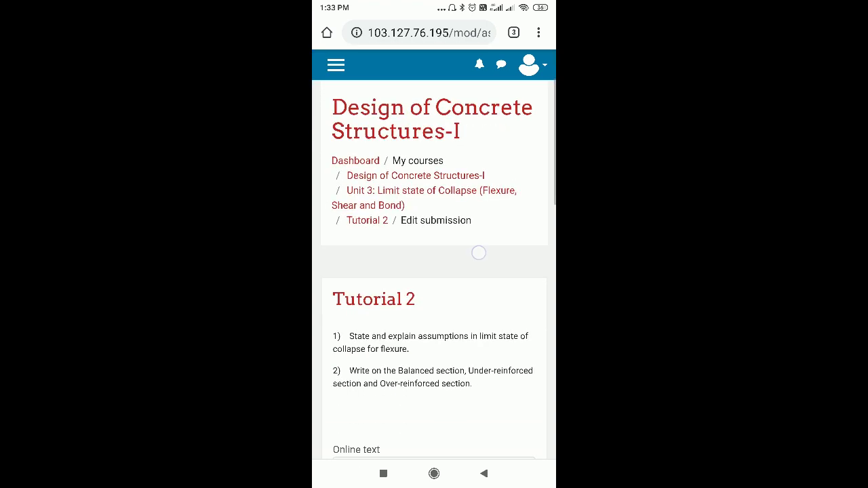
{"action": "scroll", "coordinate": [508, 199], "scroll_direction": "down", "scroll_amount": 3}
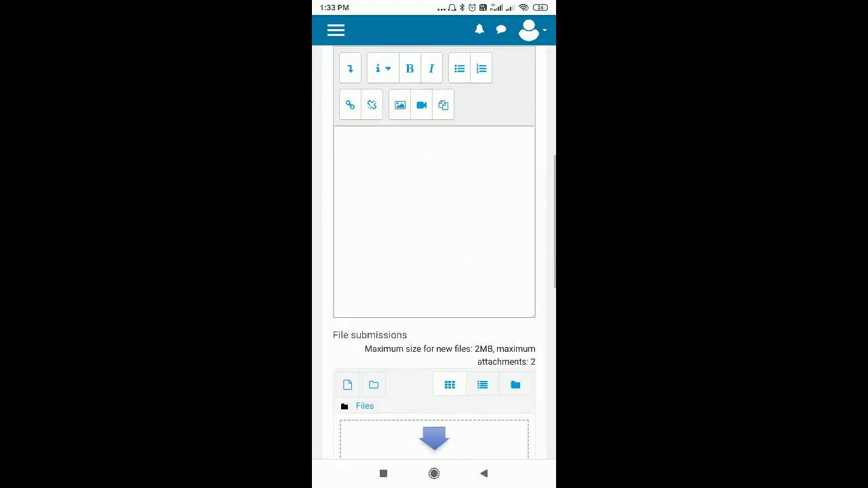
{"action": "scroll", "coordinate": [442, 312], "scroll_direction": "down", "scroll_amount": 2}
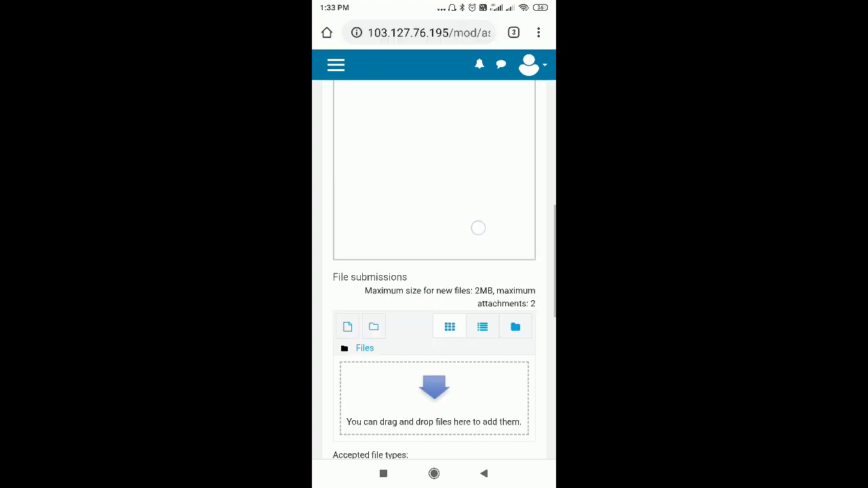
{"action": "scroll", "coordinate": [482, 217], "scroll_direction": "up", "scroll_amount": 2}
{"action": "scroll", "coordinate": [489, 185], "scroll_direction": "up", "scroll_amount": 2}
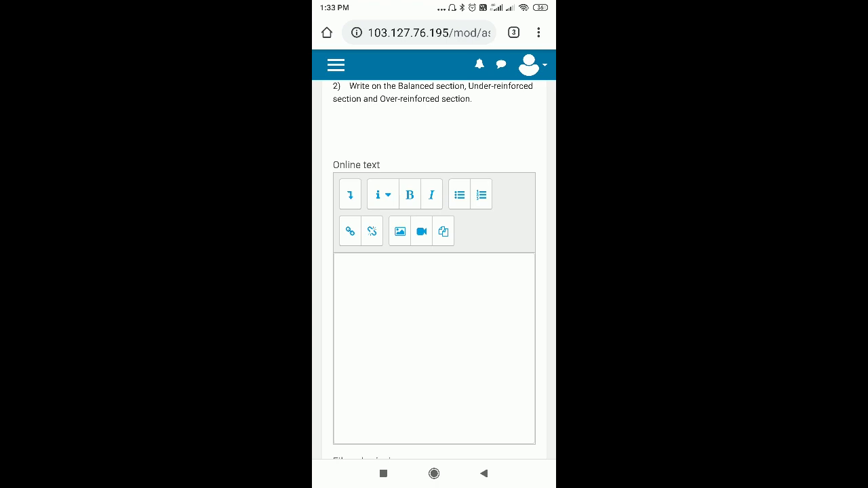
- In File submissions, choose to upload a file from the phone
{"action": "scroll", "coordinate": [478, 258], "scroll_direction": "down", "scroll_amount": 3}
{"action": "scroll", "coordinate": [475, 156], "scroll_direction": "down", "scroll_amount": 2}
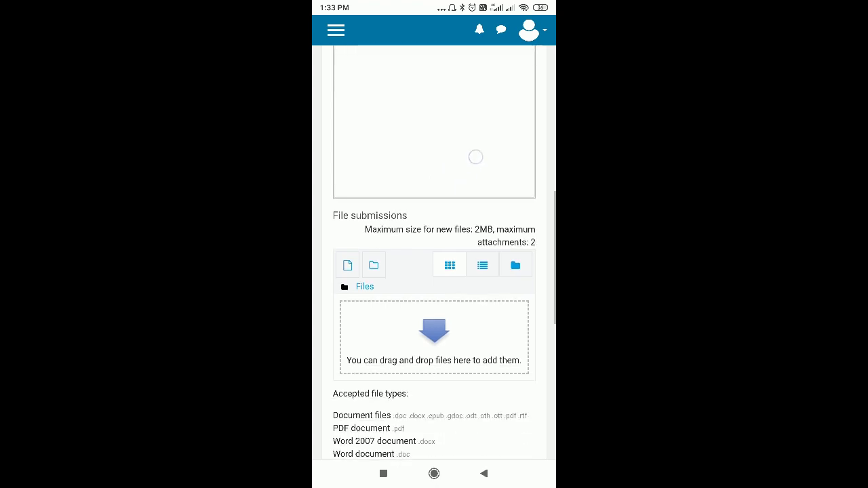
{"action": "scroll", "coordinate": [434, 271], "scroll_direction": "down", "scroll_amount": 2}
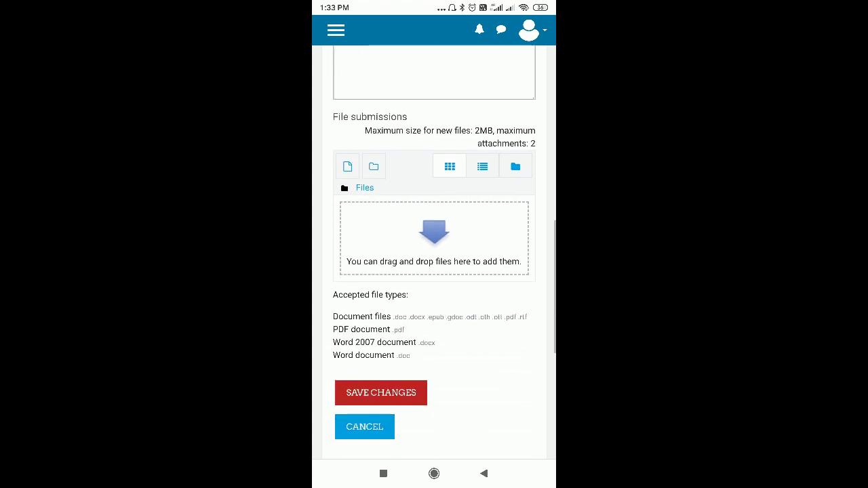
{"action": "scroll", "coordinate": [434, 271], "scroll_direction": "up", "scroll_amount": 1}
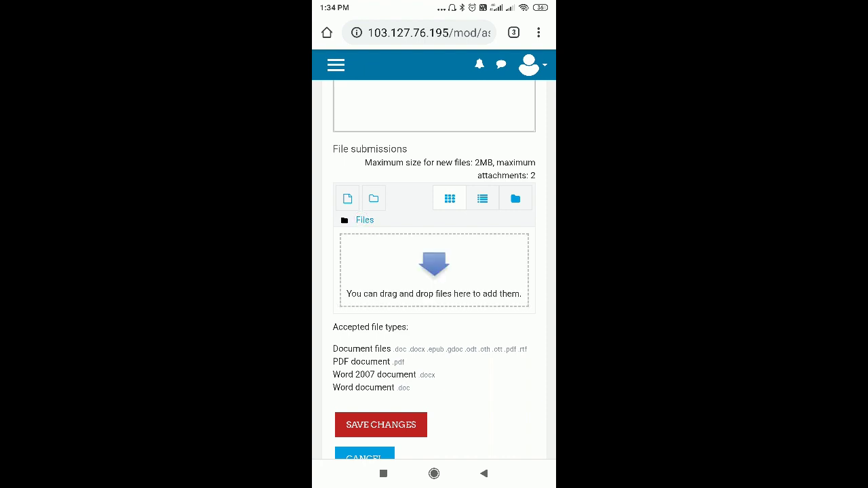
{"action": "left_click", "coordinate": [347, 198]}
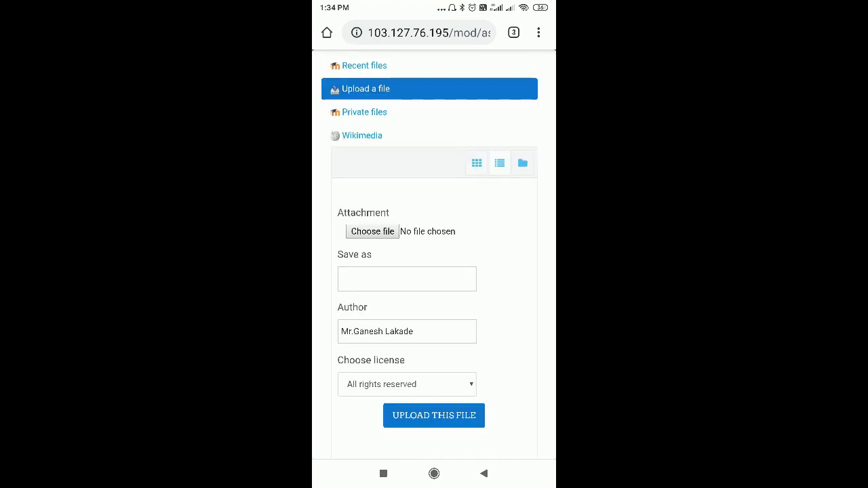
{"action": "left_click", "coordinate": [372, 232]}
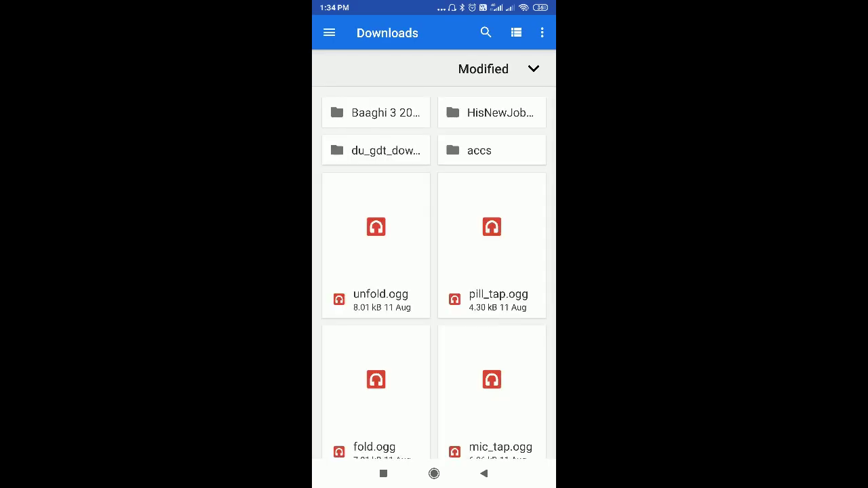
- Browse the phone's internal storage in Android Files and open the SKNSCOE folder
{"action": "left_click", "coordinate": [329, 33]}
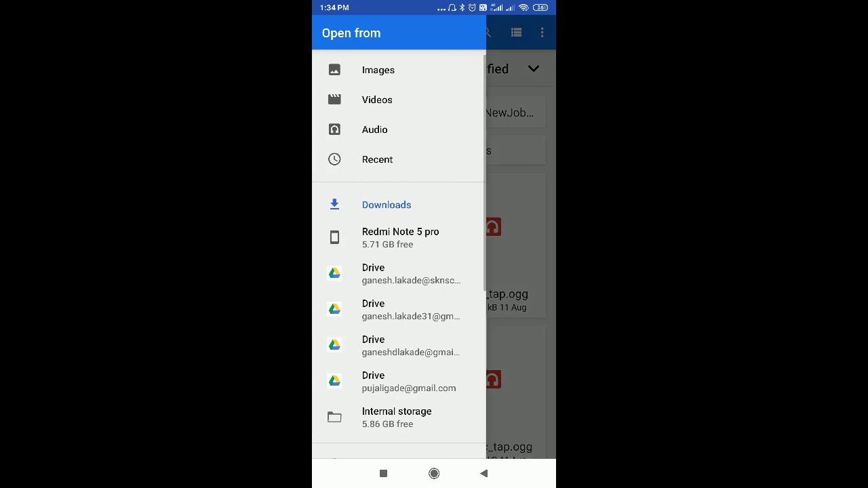
{"action": "left_click", "coordinate": [407, 421]}
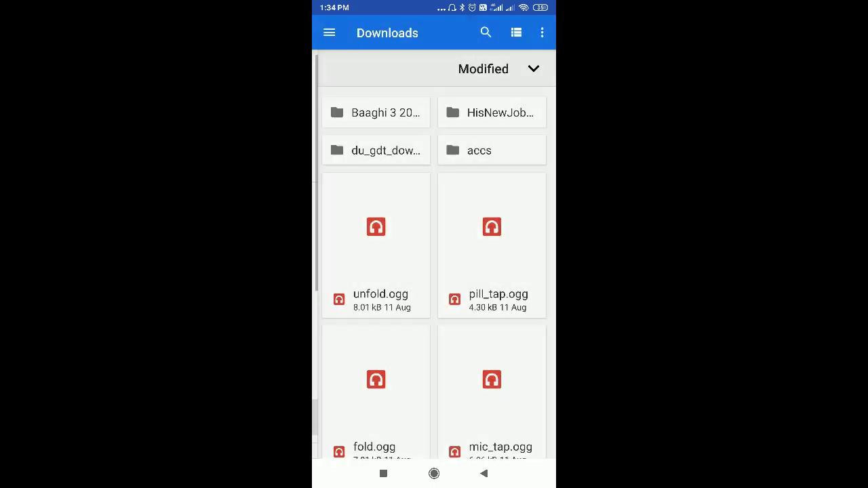
{"action": "scroll", "coordinate": [489, 207], "scroll_direction": "down", "scroll_amount": 5}
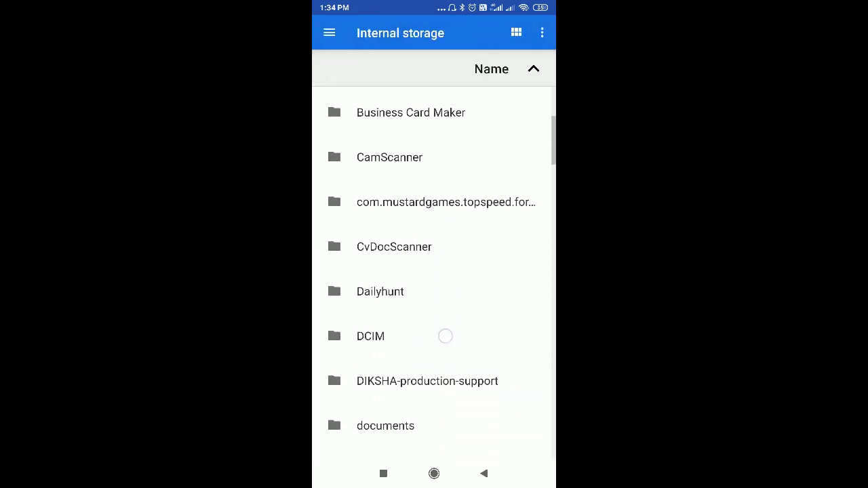
{"action": "scroll", "coordinate": [443, 335], "scroll_direction": "down", "scroll_amount": 3}
{"action": "scroll", "coordinate": [444, 297], "scroll_direction": "down", "scroll_amount": 5}
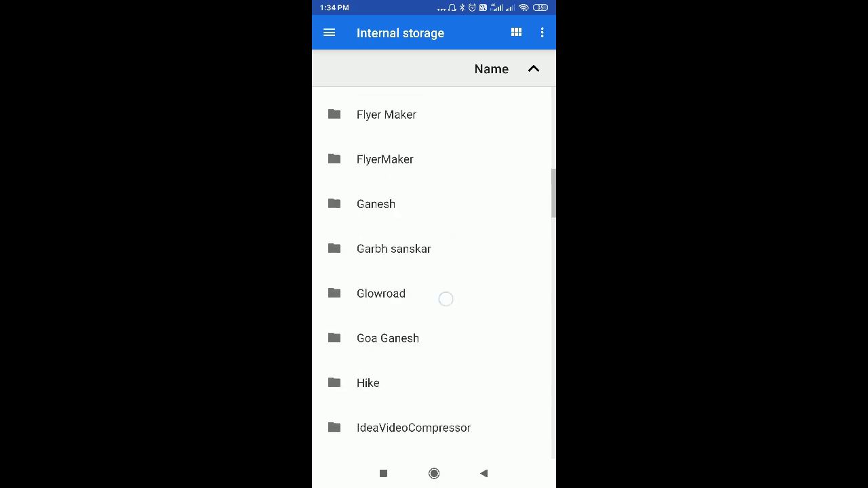
{"action": "scroll", "coordinate": [471, 204], "scroll_direction": "down", "scroll_amount": 5}
{"action": "scroll", "coordinate": [467, 237], "scroll_direction": "down", "scroll_amount": 5}
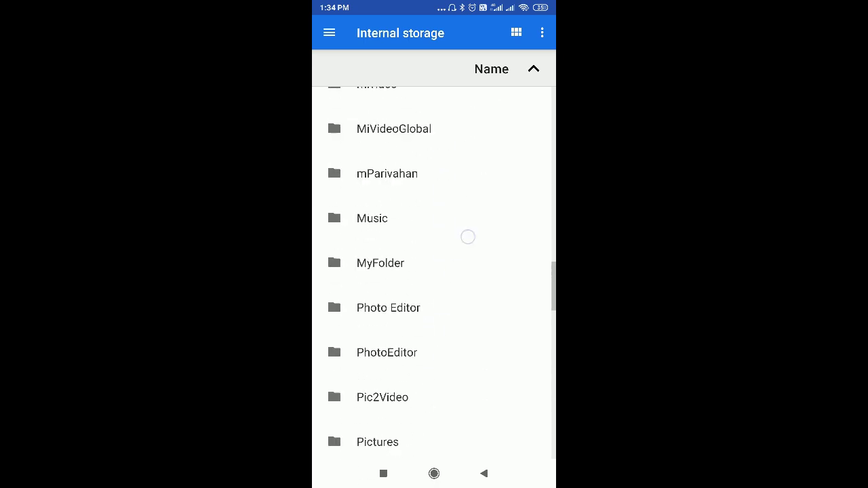
{"action": "left_click", "coordinate": [382, 354]}
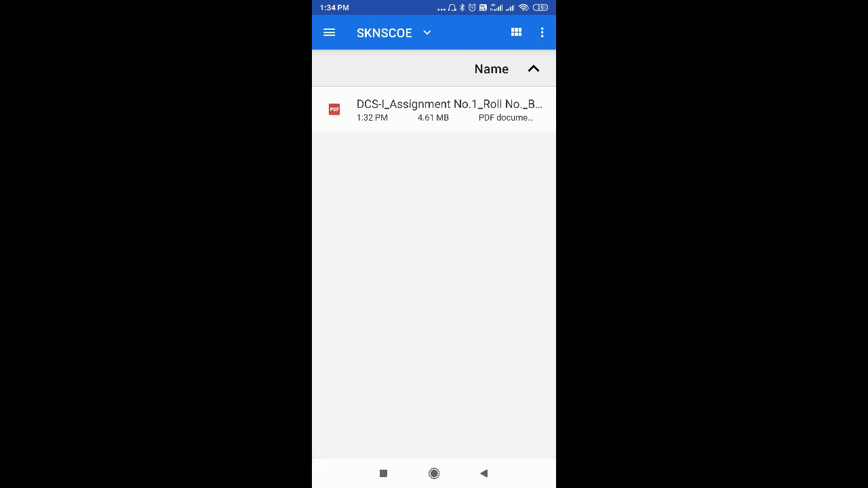
- Attach the assignment PDF and set its save-as name to 'Tutorial 2'
{"action": "left_click", "coordinate": [433, 108]}
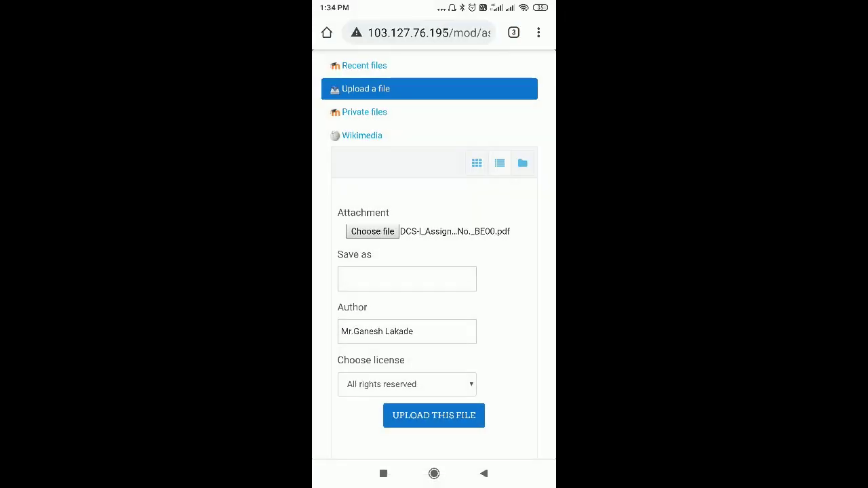
{"action": "left_click", "coordinate": [400, 279]}
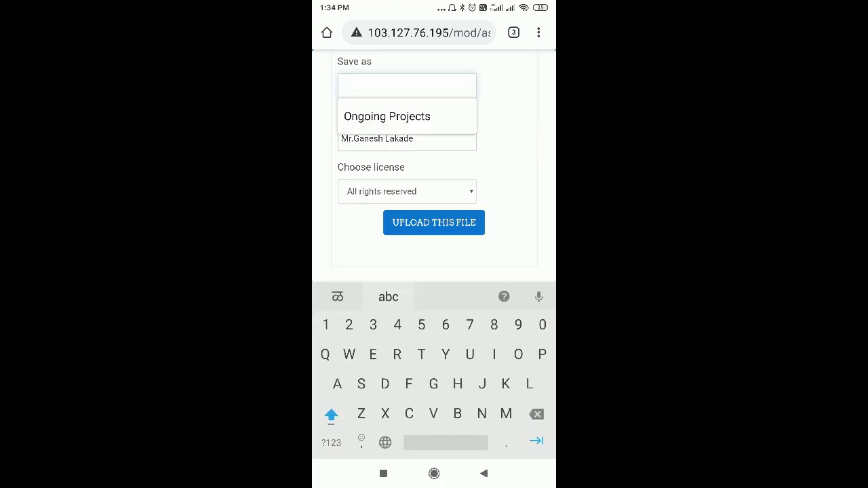
{"action": "type", "text": "Tuto"}
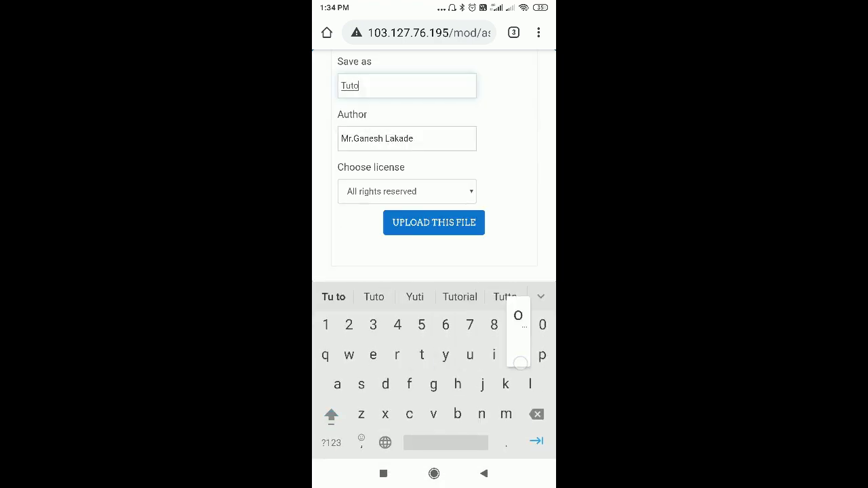
{"action": "type", "text": "ri"}
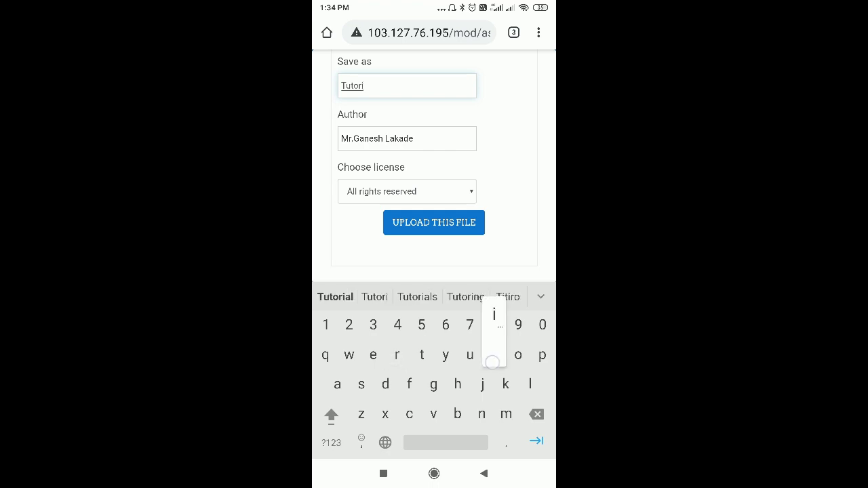
{"action": "type", "text": "al "}
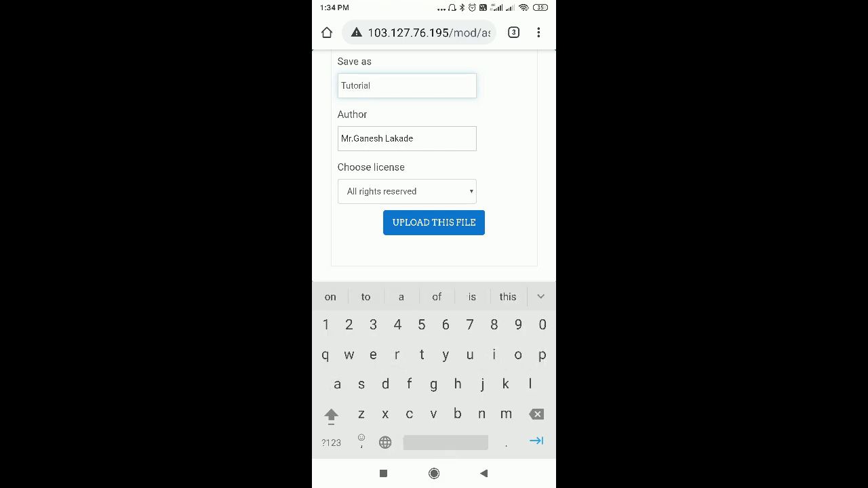
{"action": "type", "text": "2"}
{"action": "left_click", "coordinate": [527, 87]}
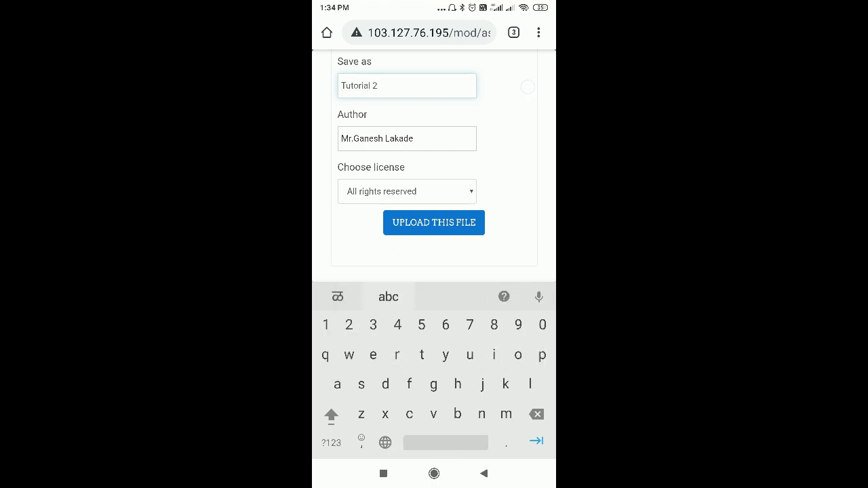
- Try uploading Tutorial 2.pdf, which Moodle rejects as larger than the 2MB limit
{"action": "left_click", "coordinate": [456, 219]}
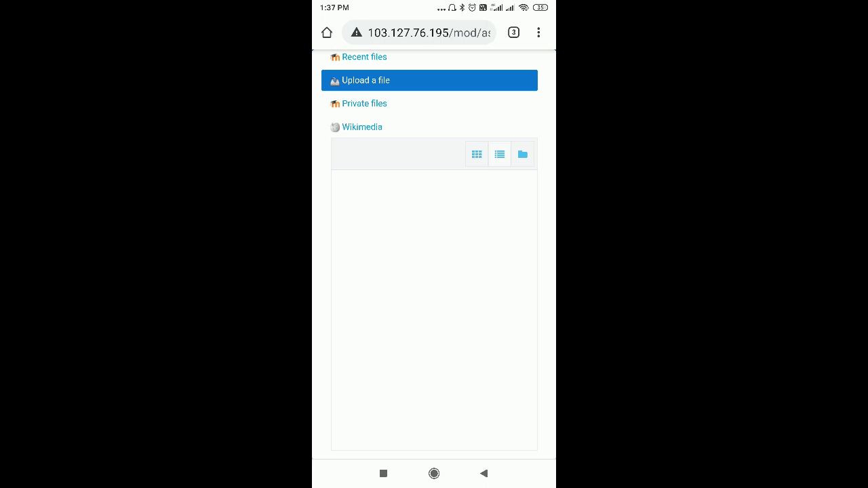
- In a new upload form, attach DCS1 Tutorial 2_ Roll No. BE00.pdf (242 kB) from the phone
{"action": "left_click", "coordinate": [381, 81]}
{"action": "left_click", "coordinate": [372, 223]}
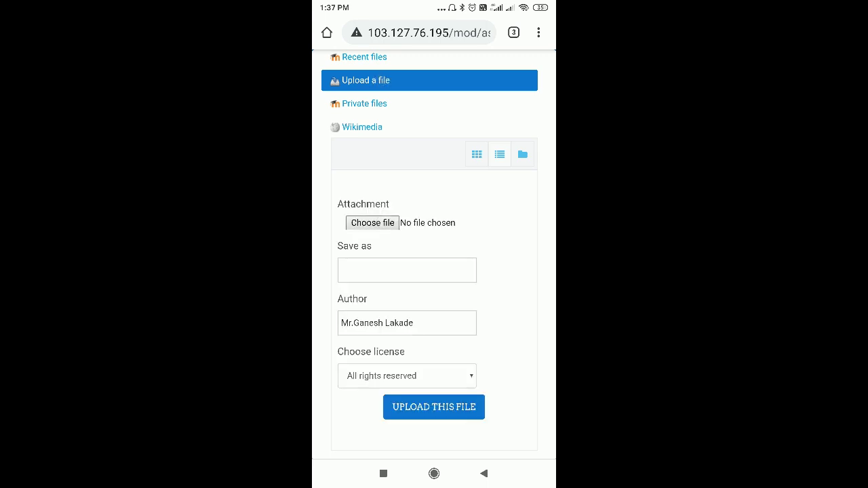
{"action": "left_click", "coordinate": [526, 378]}
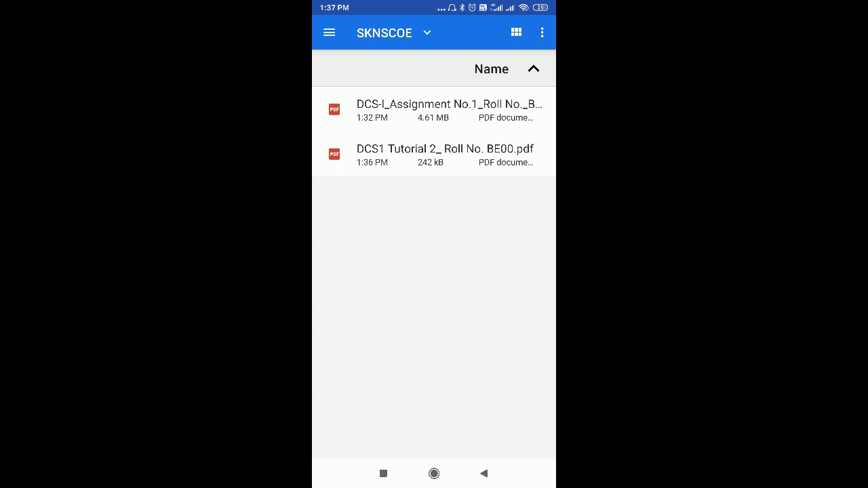
{"action": "left_click", "coordinate": [444, 151]}
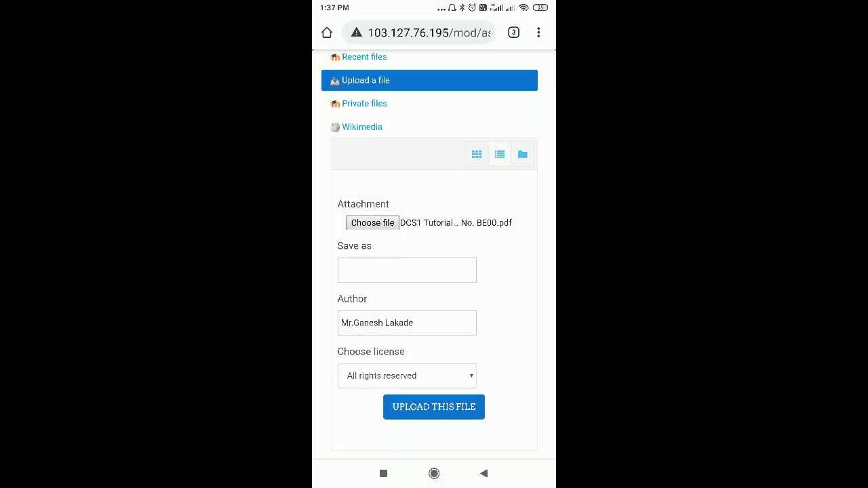
- Enter 'Tutorial 2' as the save-as name for the attached PDF
{"action": "left_click", "coordinate": [439, 267]}
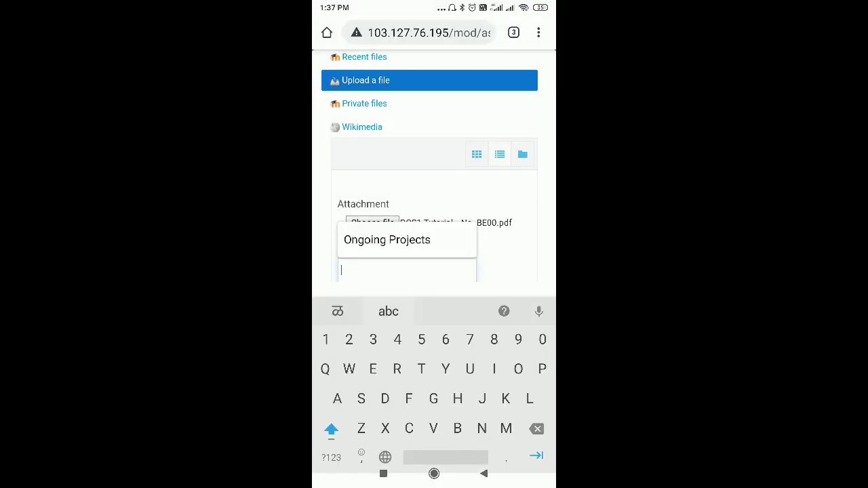
{"action": "type", "text": "T"}
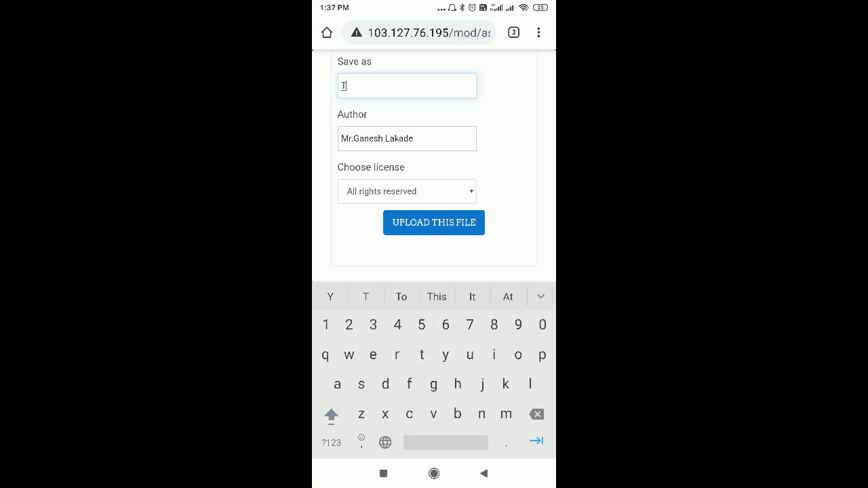
{"action": "type", "text": "uto"}
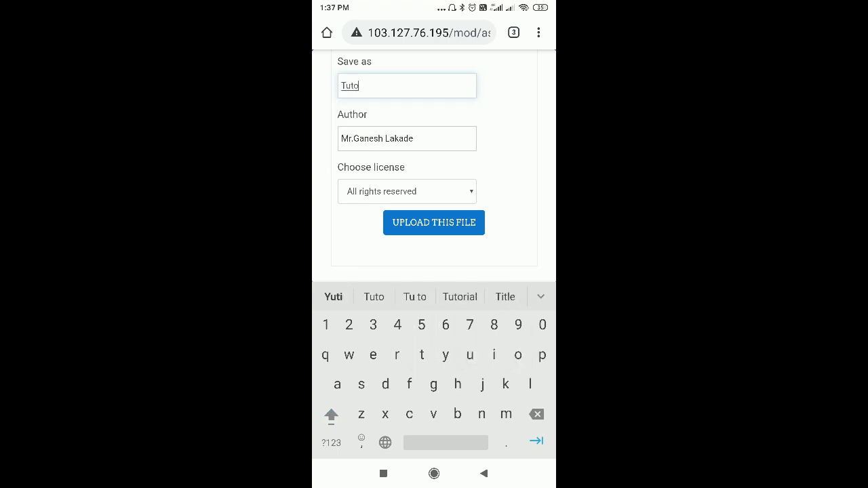
{"action": "type", "text": "rial"}
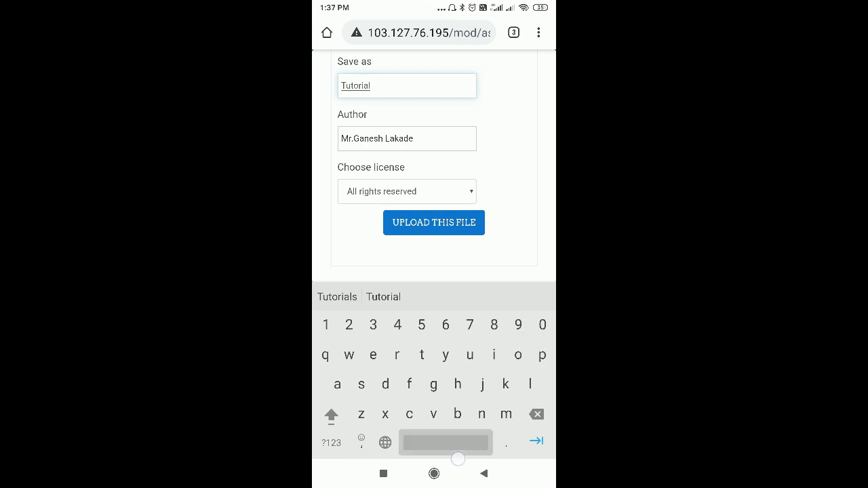
{"action": "type", "text": " 2"}
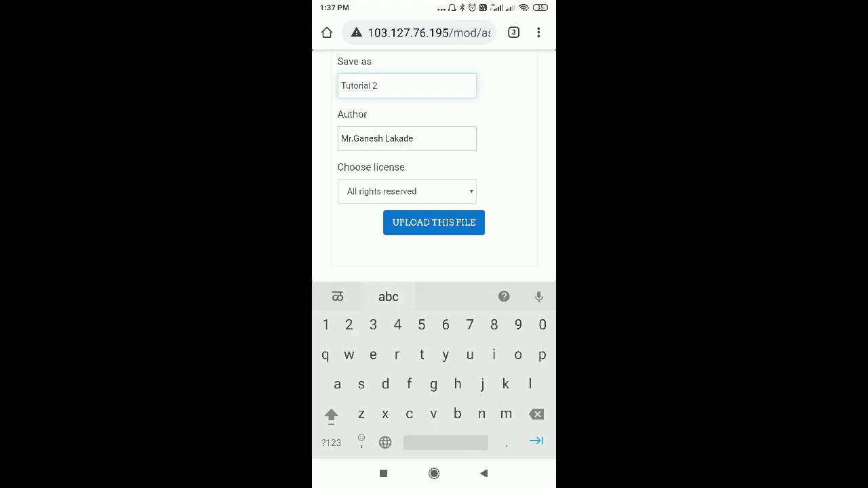
- Upload the file as Tutorial 2.pdf and save the submission changes
{"action": "left_click", "coordinate": [460, 220]}
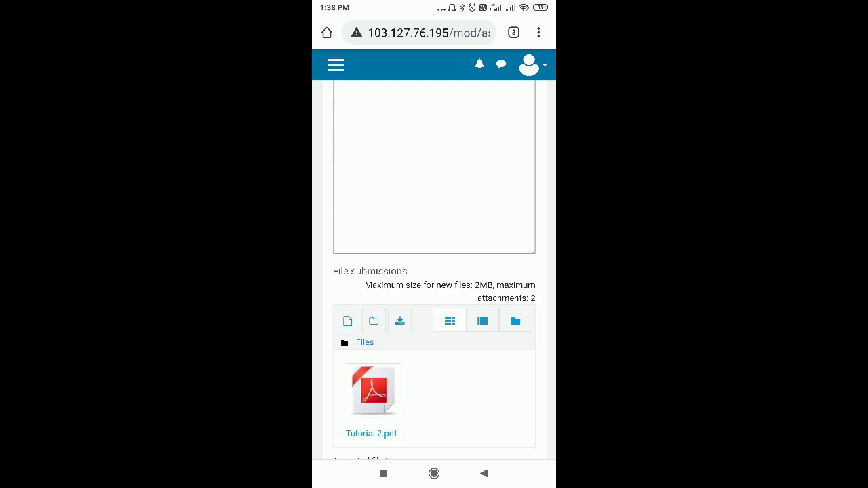
{"action": "scroll", "coordinate": [452, 260], "scroll_direction": "down", "scroll_amount": 5}
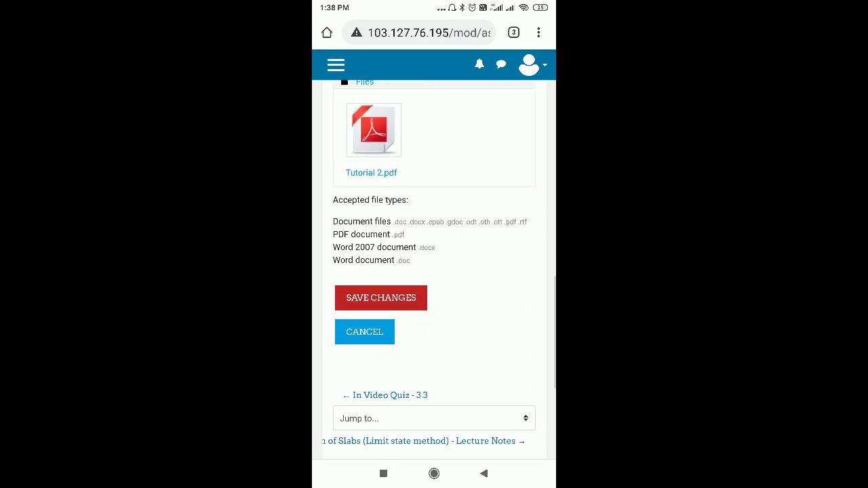
{"action": "left_click", "coordinate": [409, 297]}
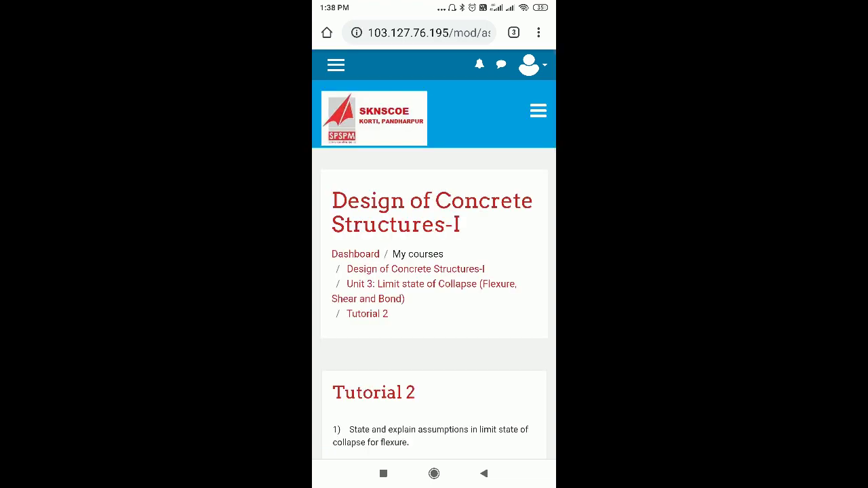
{"action": "scroll", "coordinate": [461, 309], "scroll_direction": "down", "scroll_amount": 5}
{"action": "scroll", "coordinate": [460, 309], "scroll_direction": "down", "scroll_amount": 5}
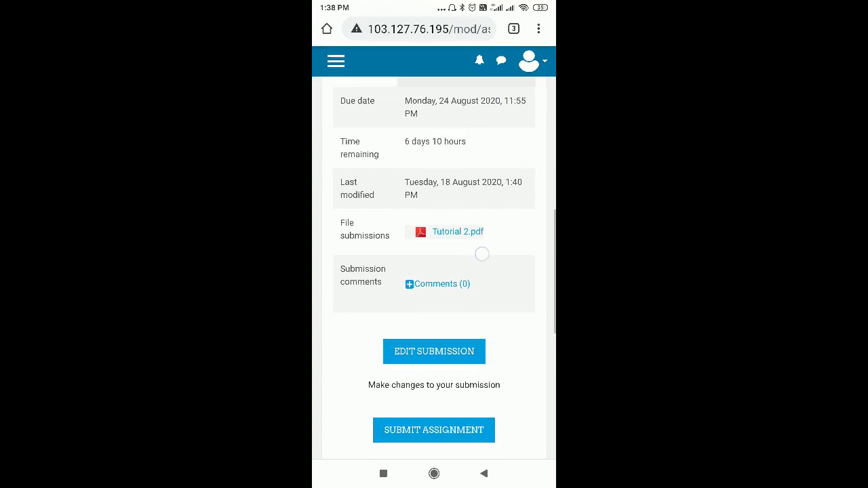
{"action": "scroll", "coordinate": [446, 404], "scroll_direction": "down", "scroll_amount": 2}
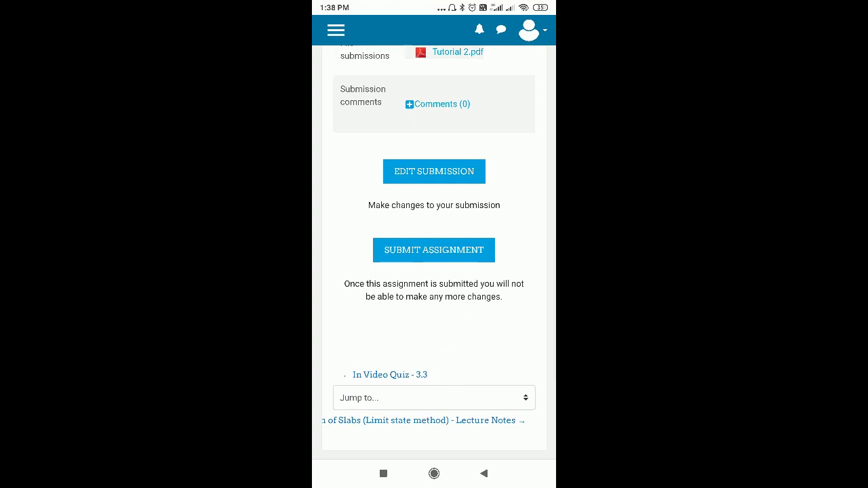
- Submit Tutorial 2 for grading and review the no-further-changes warning
{"action": "left_click", "coordinate": [435, 249]}
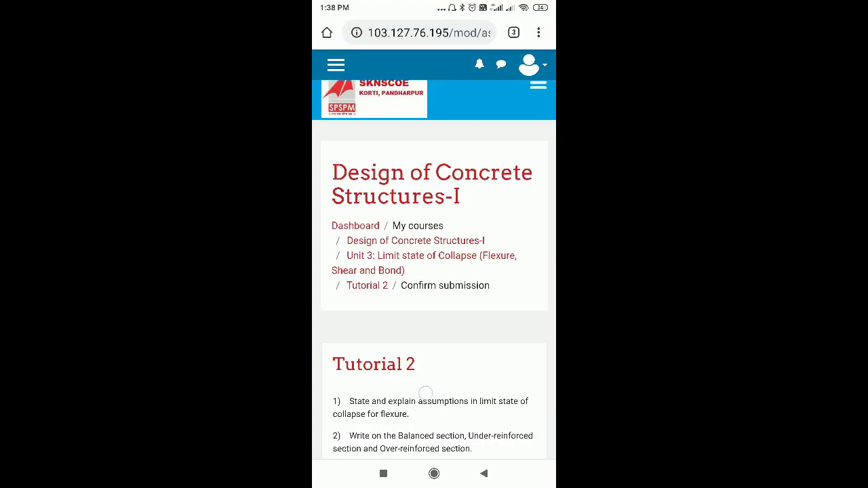
{"action": "scroll", "coordinate": [426, 394], "scroll_direction": "down", "scroll_amount": 2}
{"action": "scroll", "coordinate": [469, 235], "scroll_direction": "down", "scroll_amount": 2}
{"action": "scroll", "coordinate": [447, 355], "scroll_direction": "down", "scroll_amount": 1}
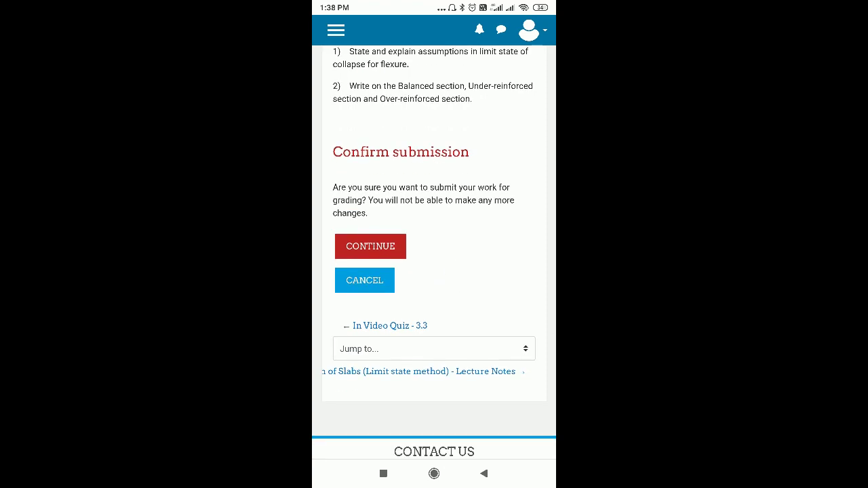
- Confirm the submission and check Tutorial 2.pdf is listed, modified 18 August 2020, 1:40 PM
{"action": "left_click", "coordinate": [370, 246]}
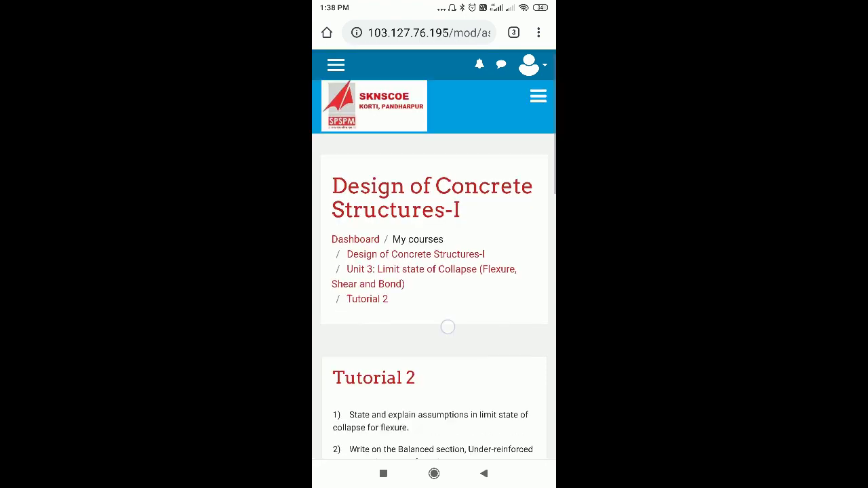
{"action": "scroll", "coordinate": [446, 326], "scroll_direction": "down", "scroll_amount": 10}
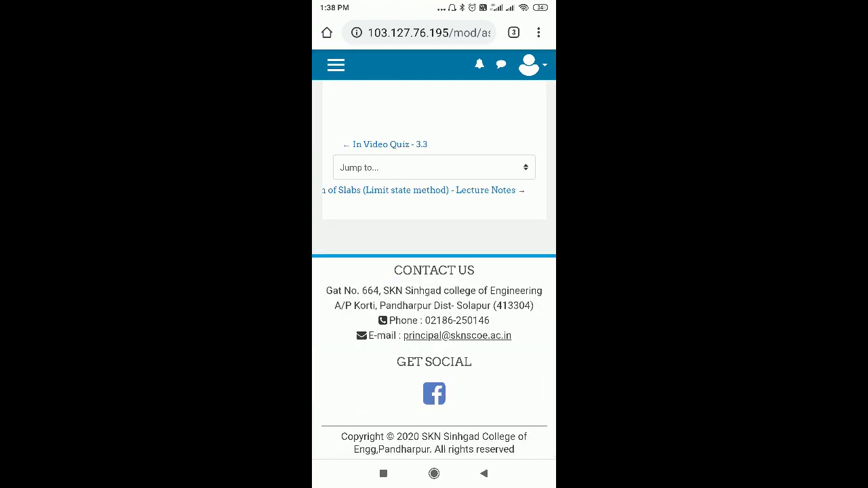
{"action": "scroll", "coordinate": [434, 271], "scroll_direction": "up", "scroll_amount": 4}
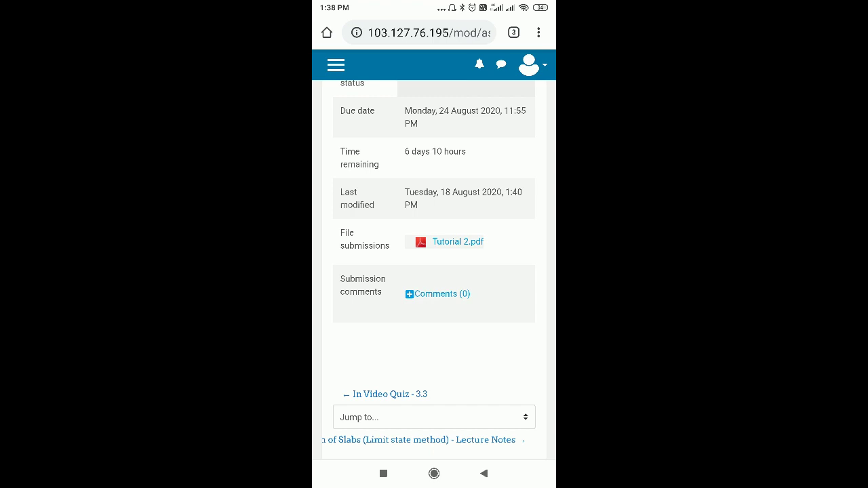